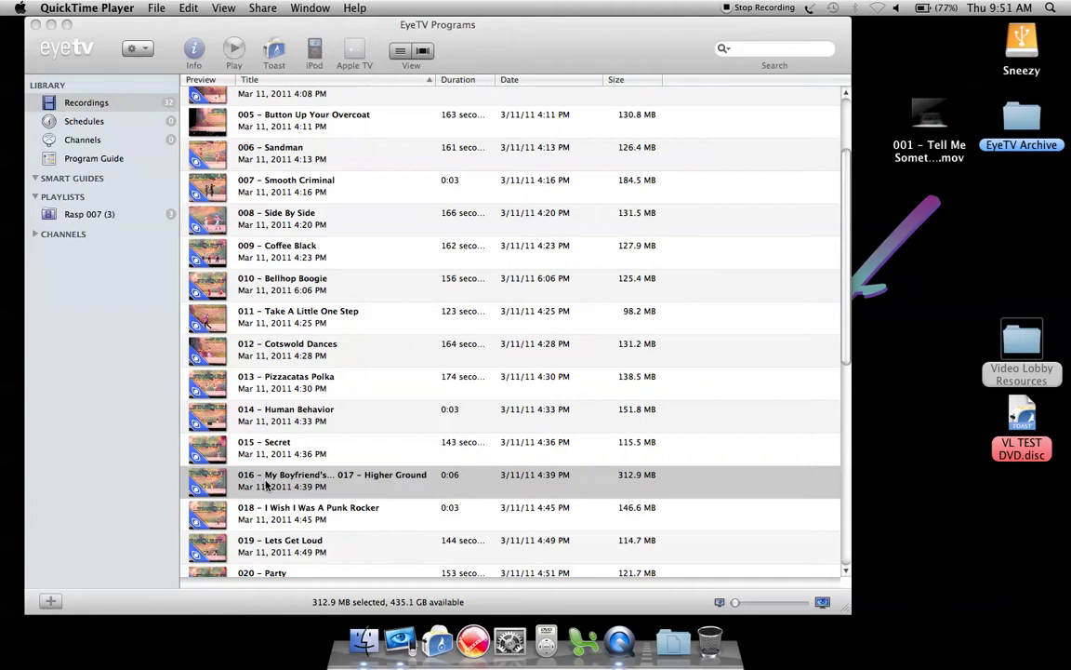
Activate the EyeTV recordings list and scroll down to the combined 016 / 017 – Higher Ground recording.
click(267, 483)
scroll(288, 437, down, 5)
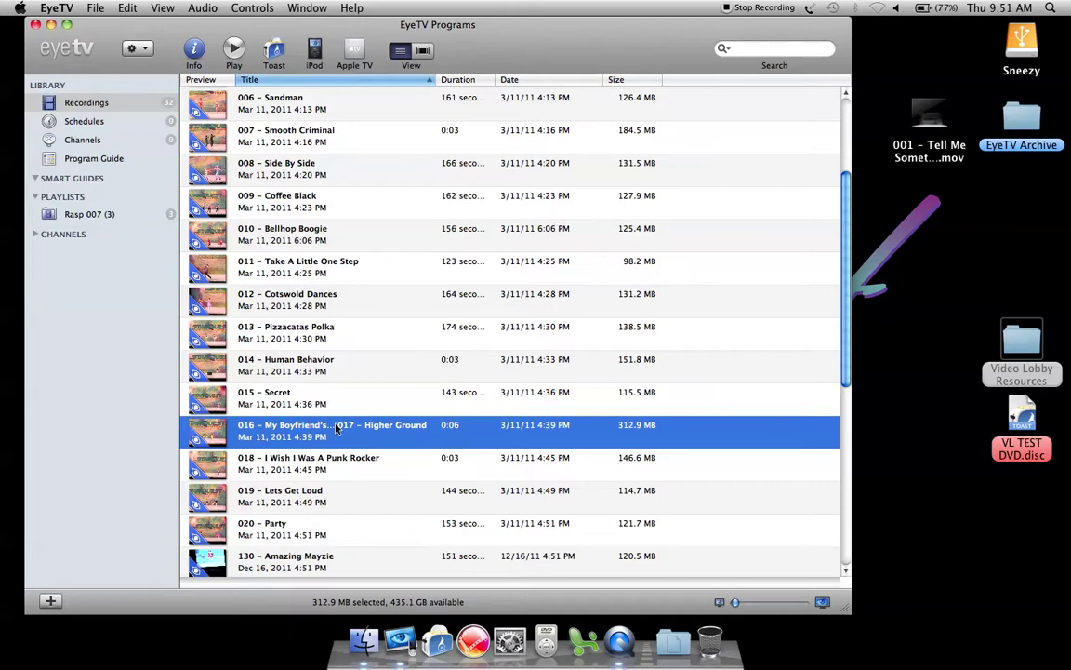
Edit the combined recording and set a cut marker at 00:05.03 to trim its opening.
right_click(272, 433)
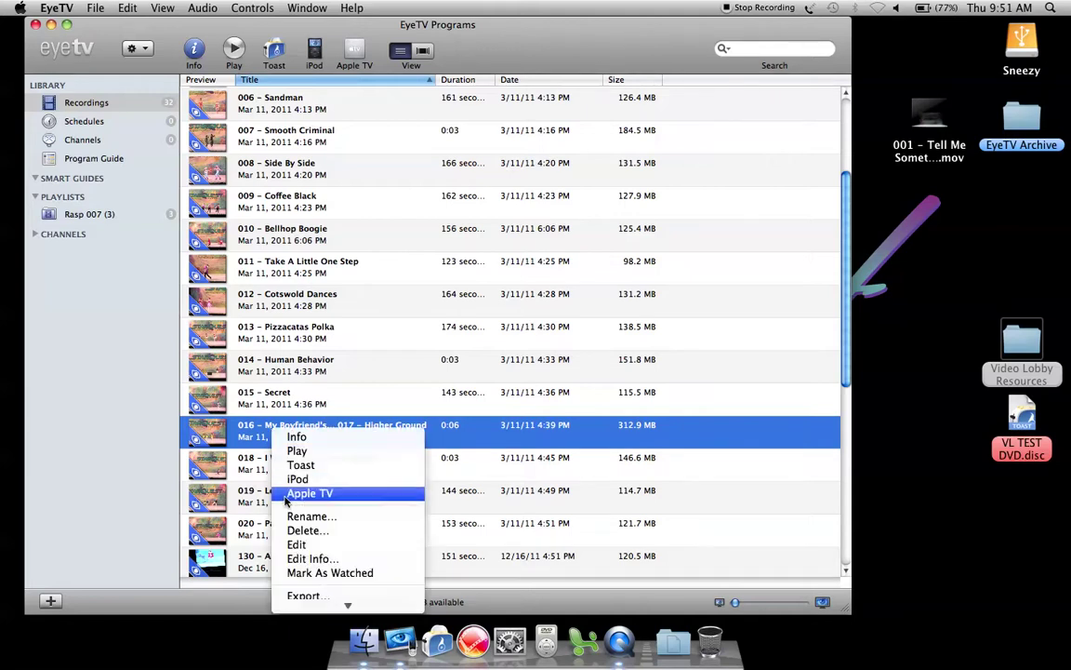
click(296, 544)
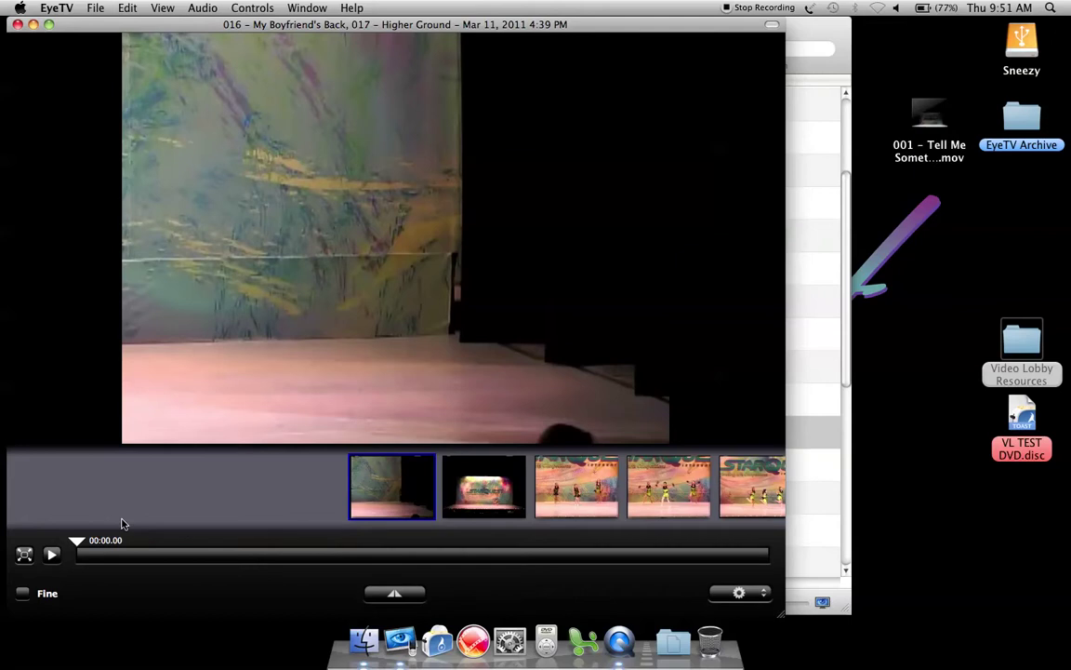
key(space)
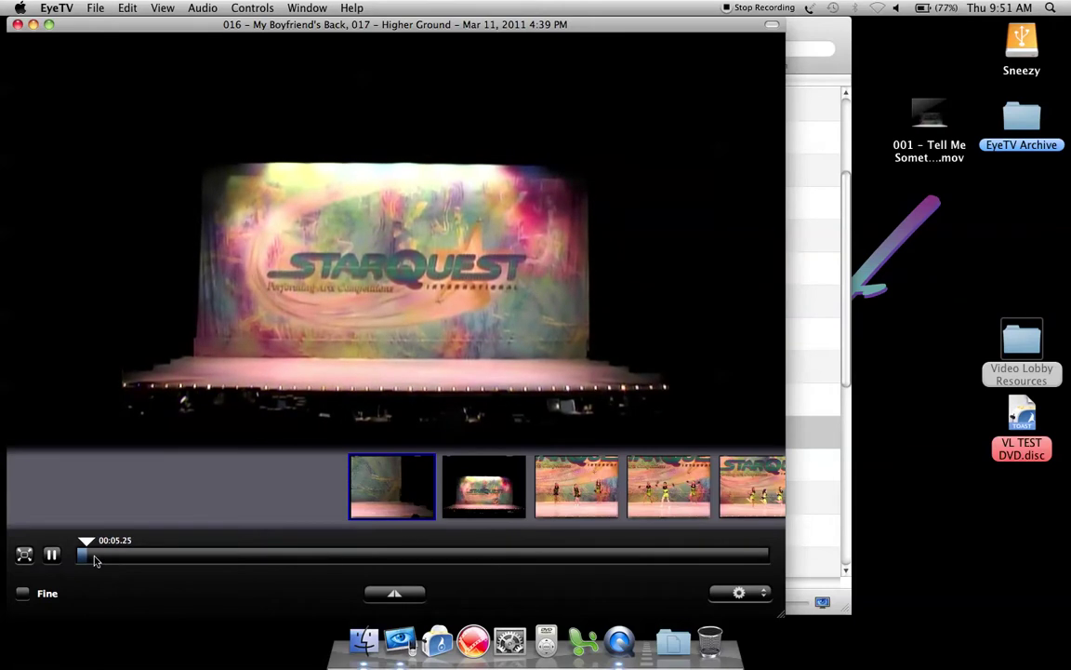
key(space)
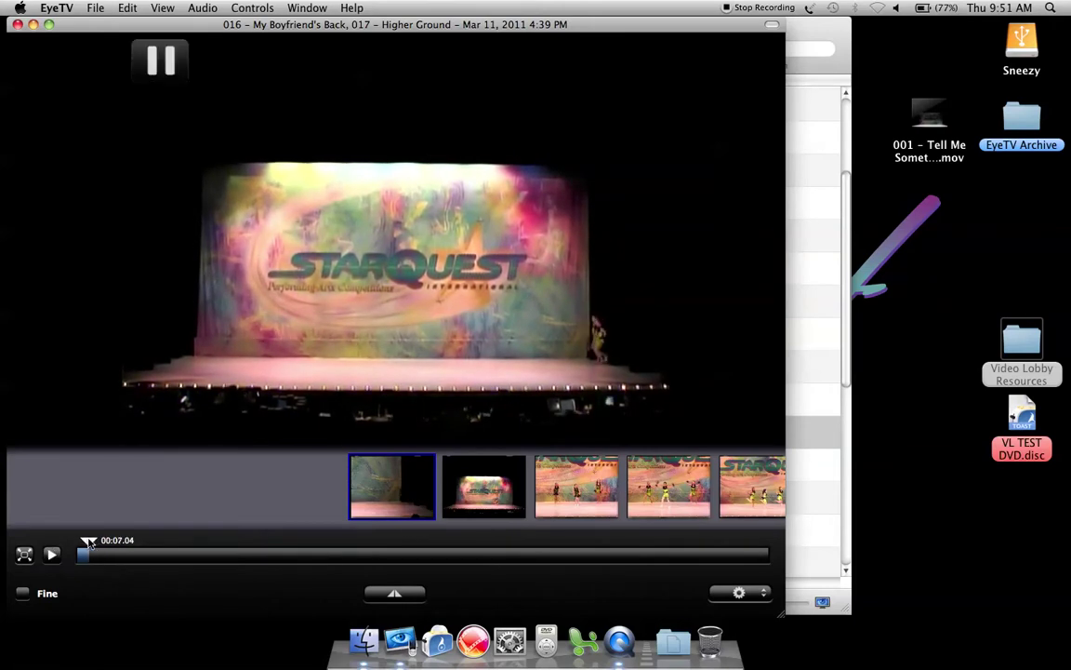
drag(88, 542, 86, 542)
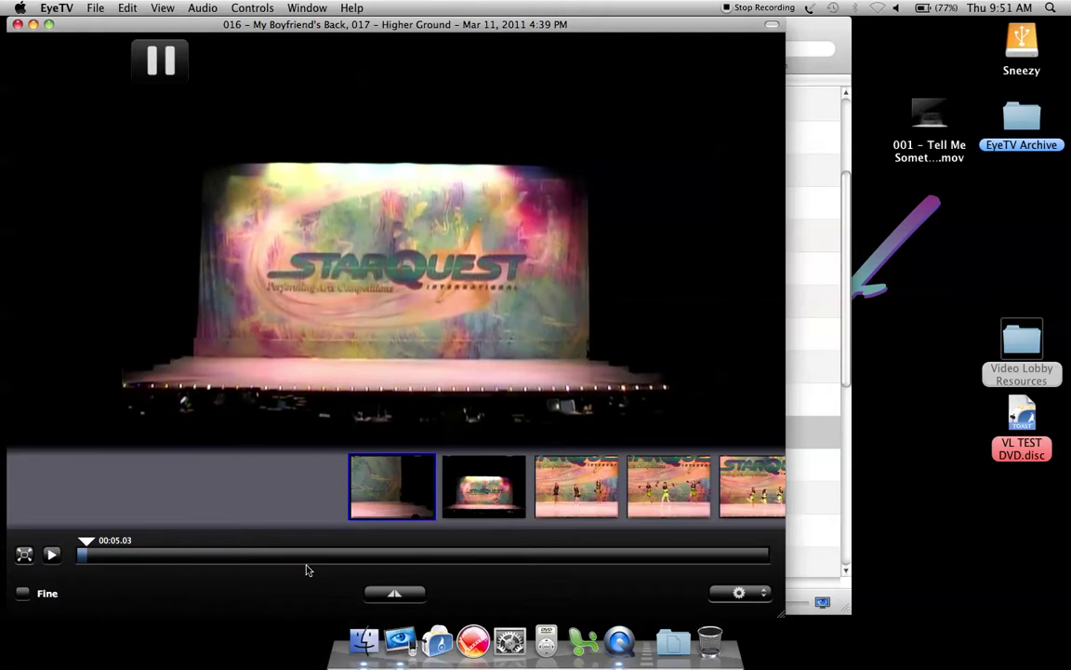
click(367, 592)
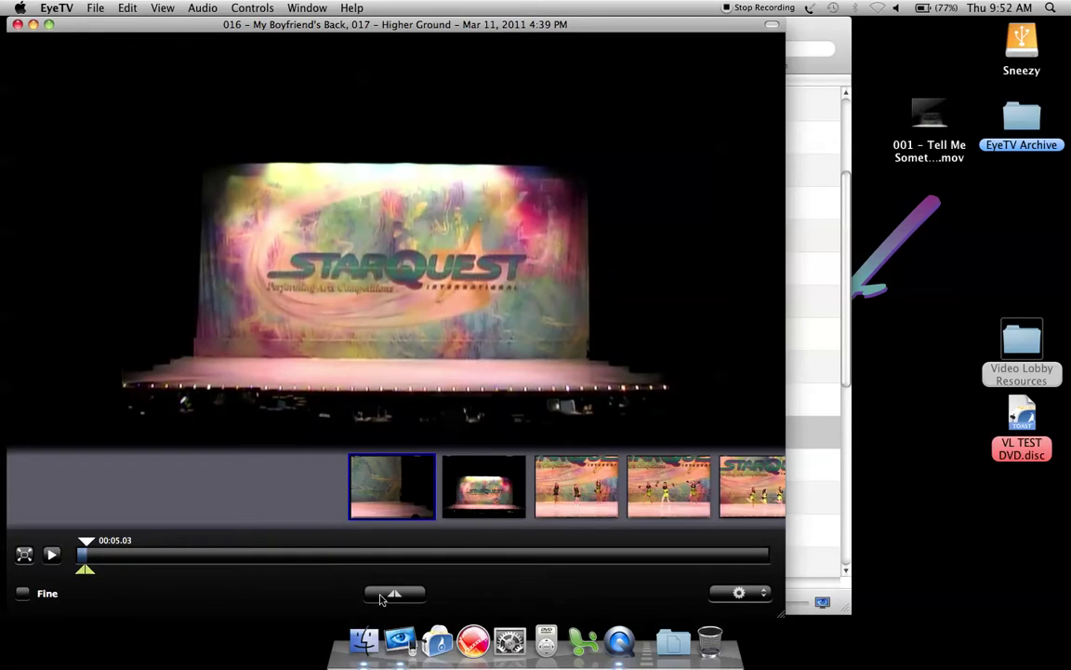
Mark everything from about 03:13 through the recording's end for cutting.
click(83, 570)
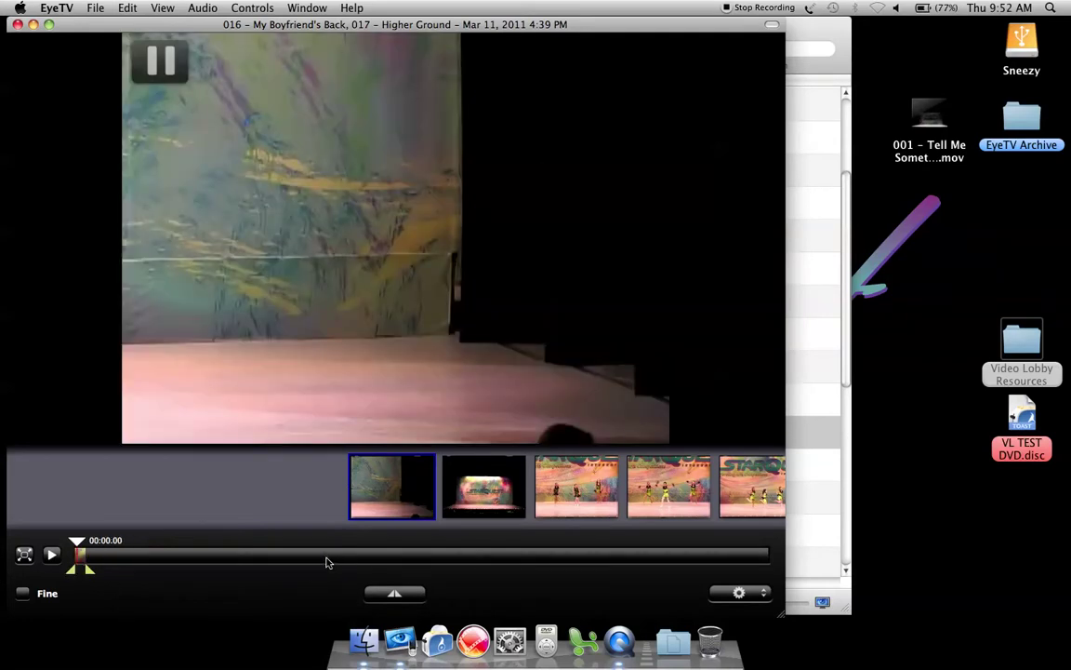
key(space)
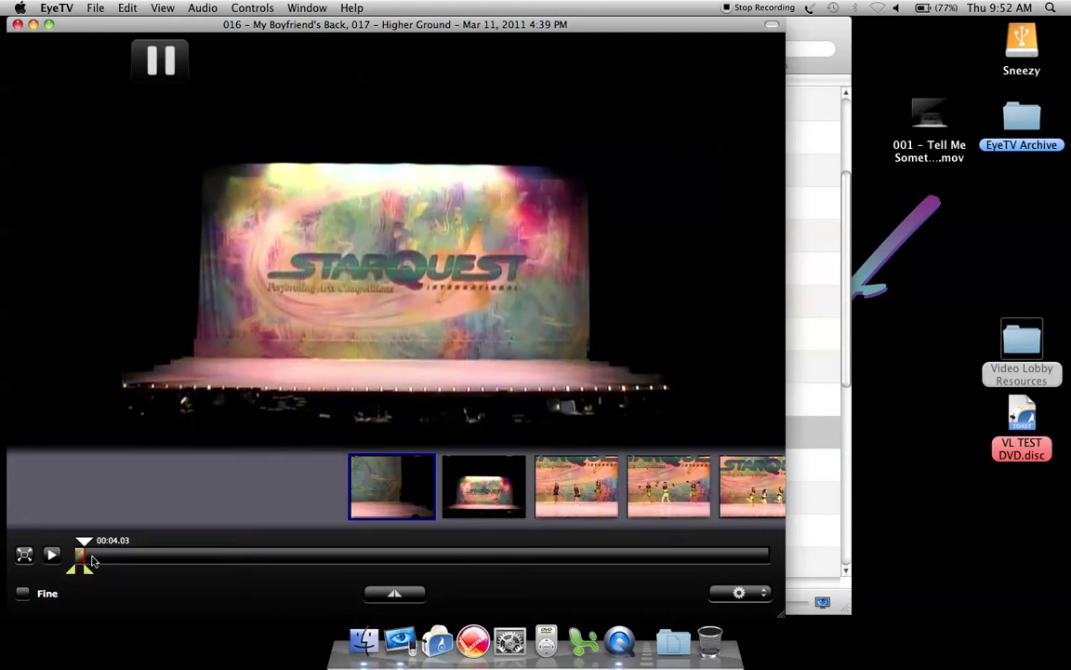
drag(92, 559, 412, 535)
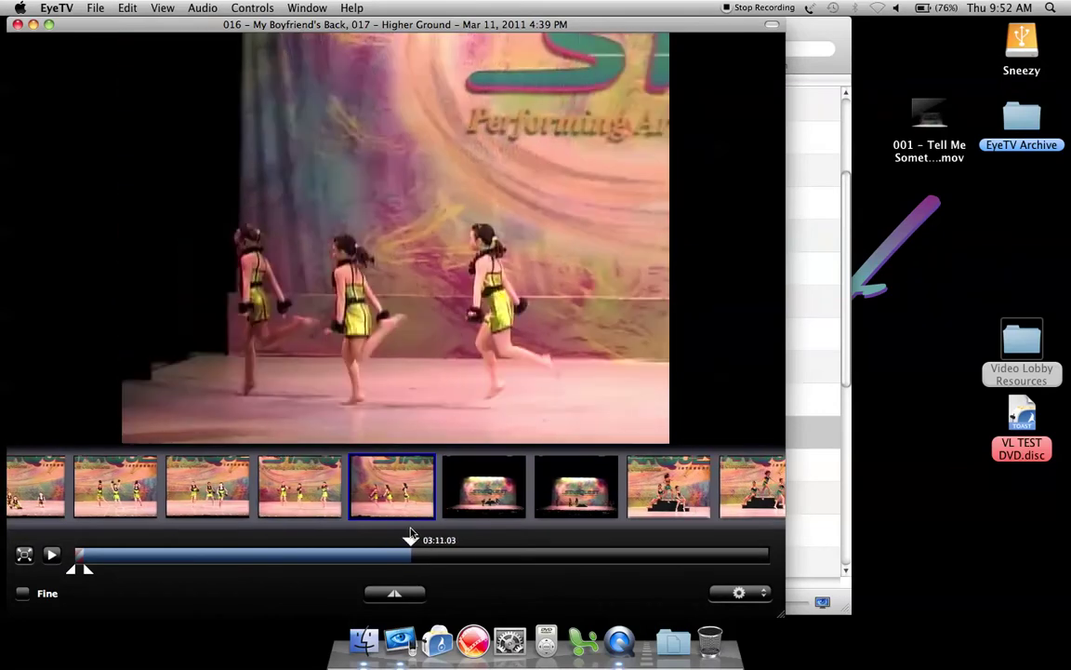
key(space)
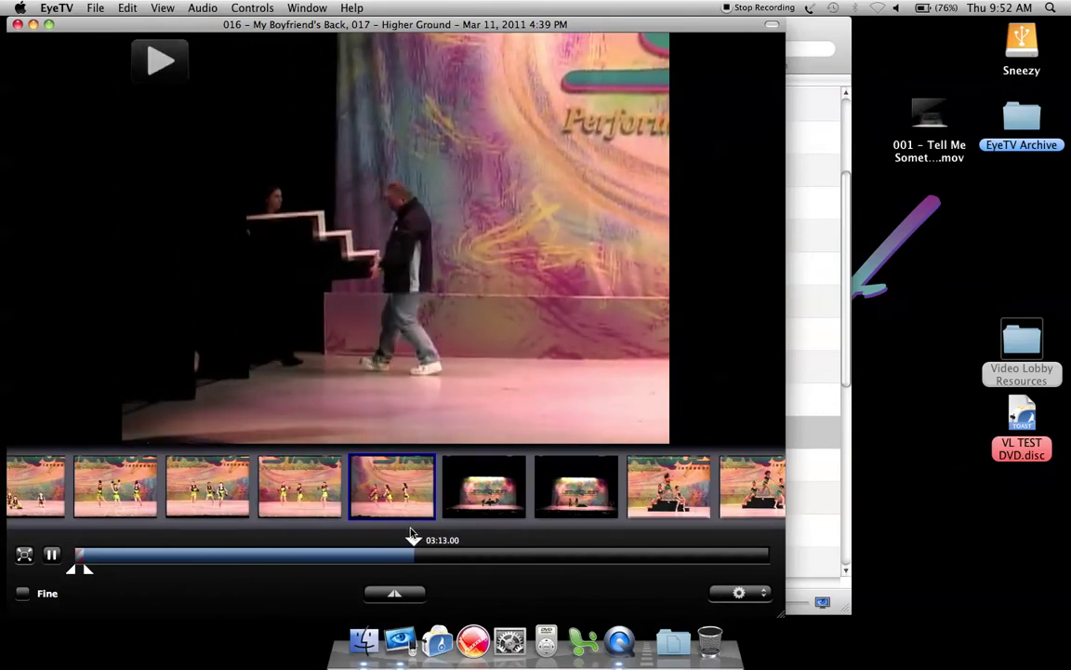
key(space)
click(394, 592)
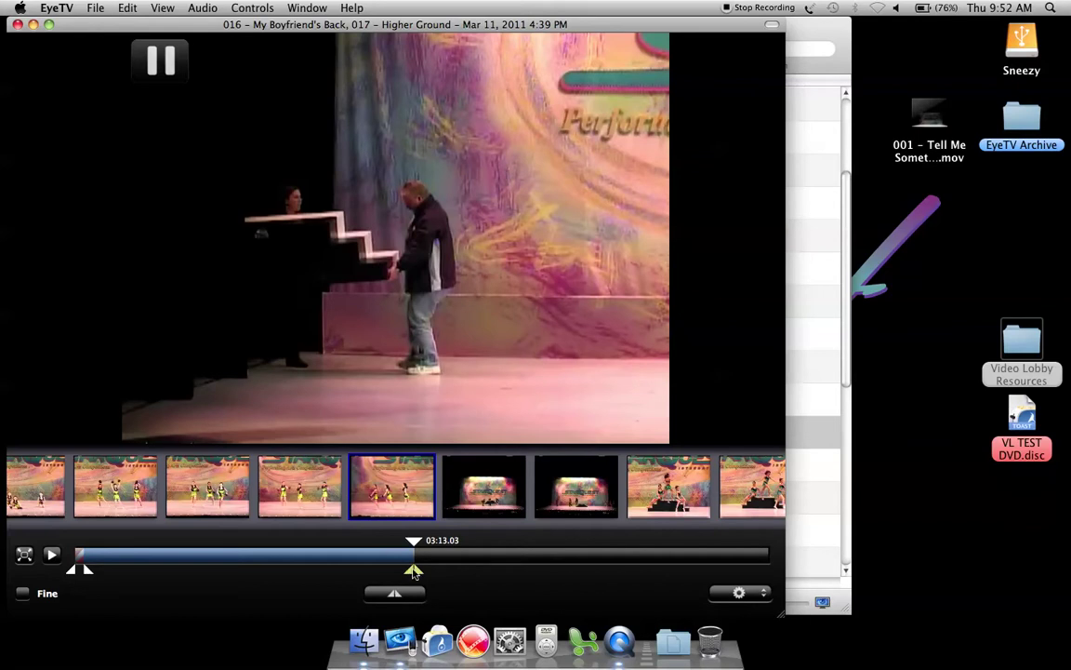
drag(412, 569, 821, 561)
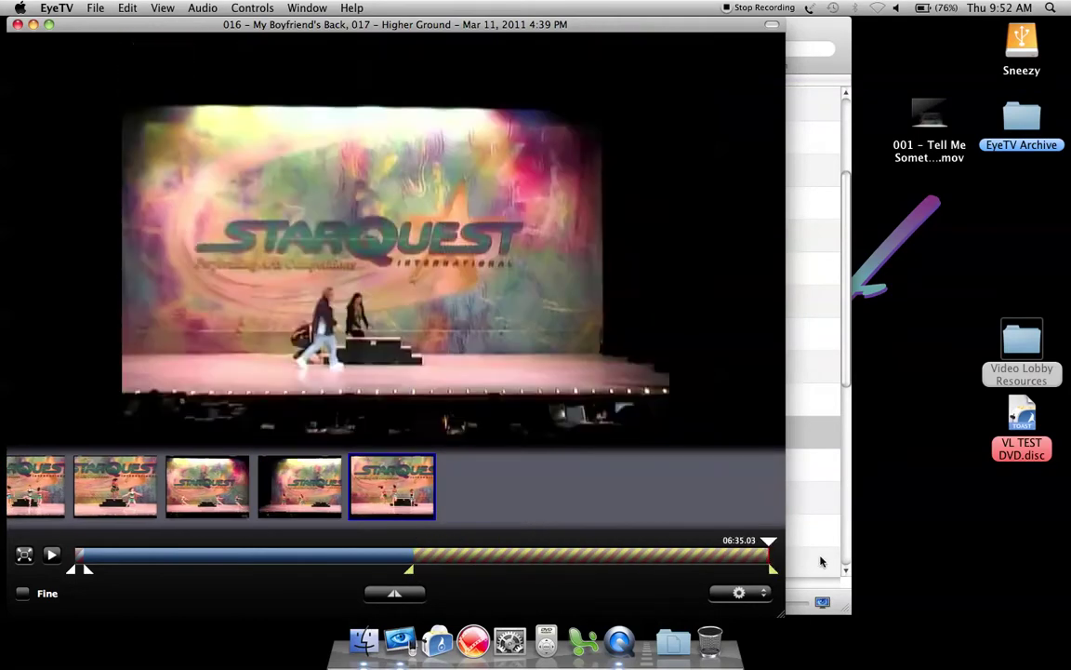
Rename the combined recording to '016 – My Boyfriend's Back' by deleting the '017 – Higher Ground' part.
click(821, 561)
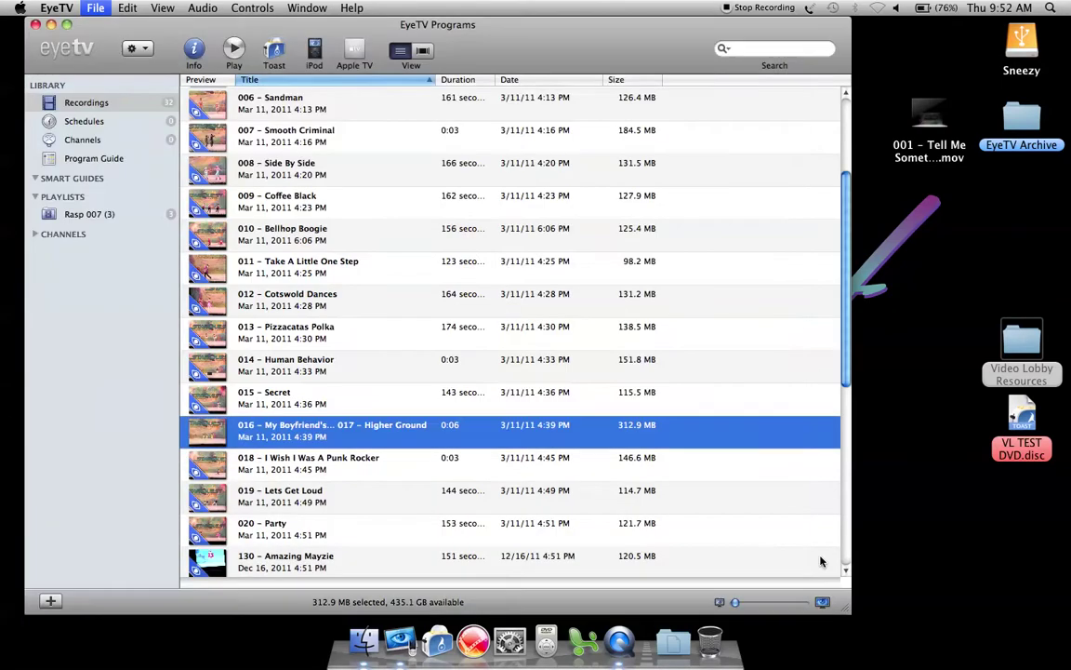
right_click(337, 439)
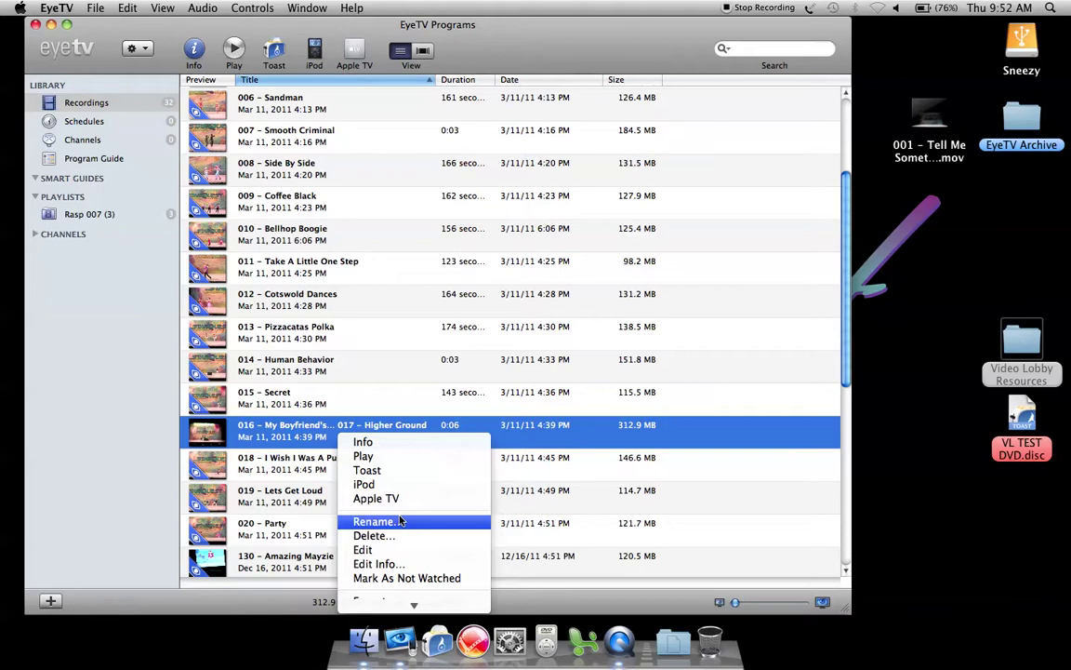
scroll(401, 530, down, 1)
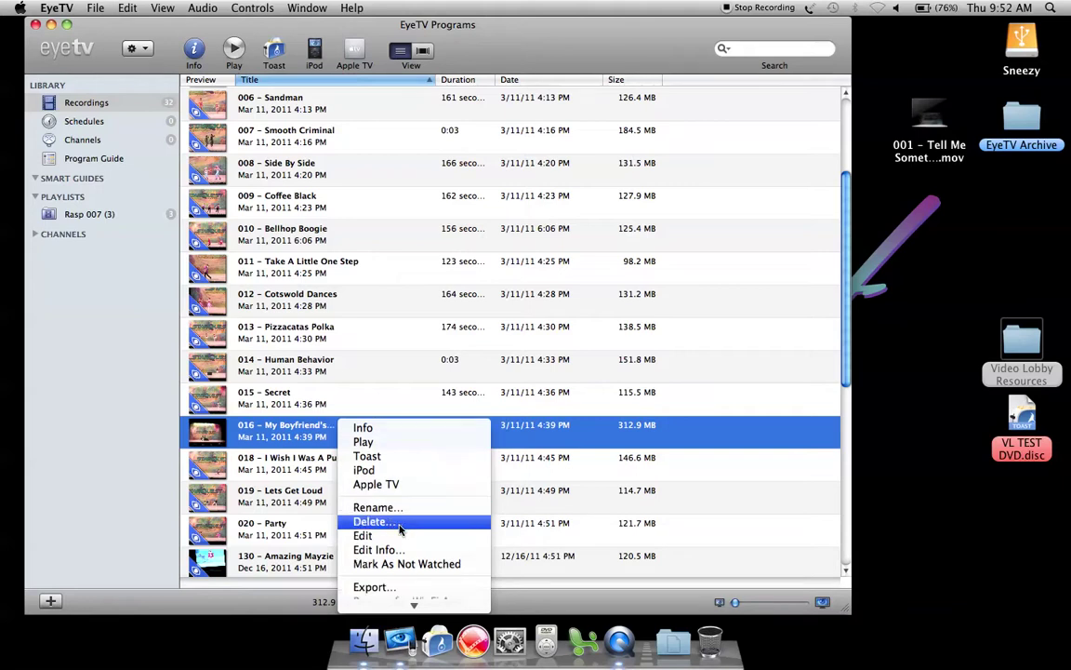
click(402, 507)
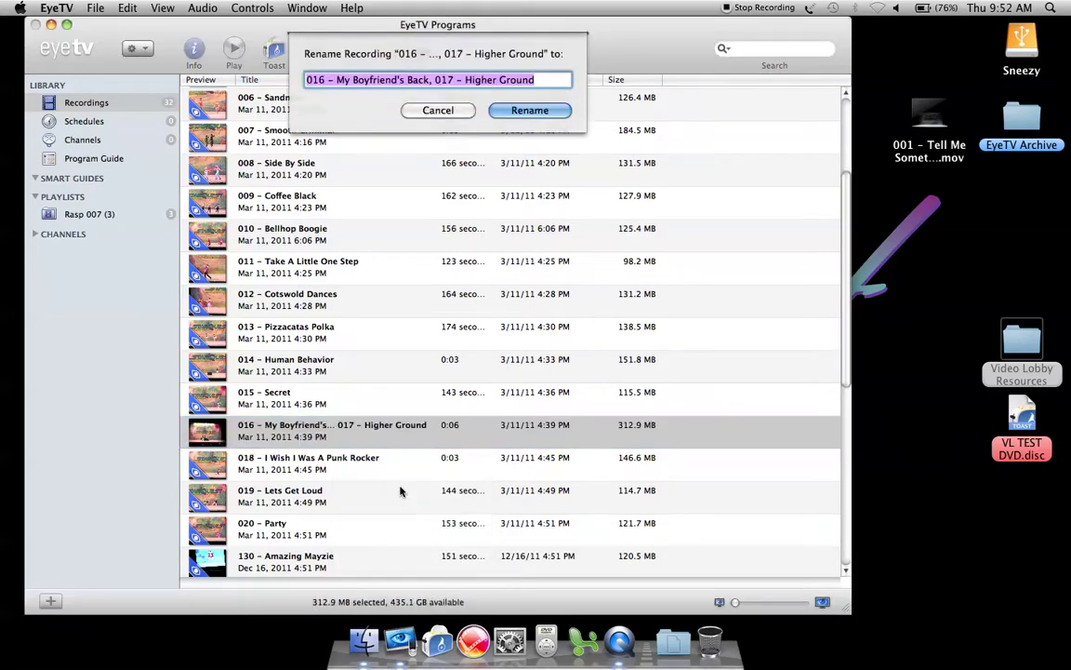
click(432, 80)
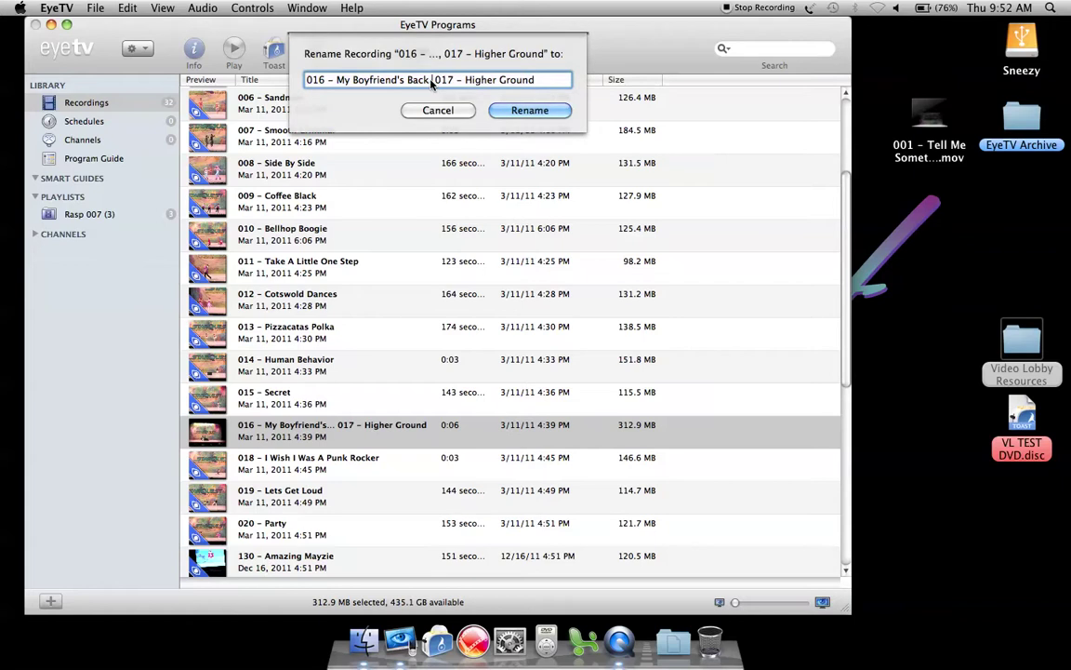
drag(430, 80, 538, 80)
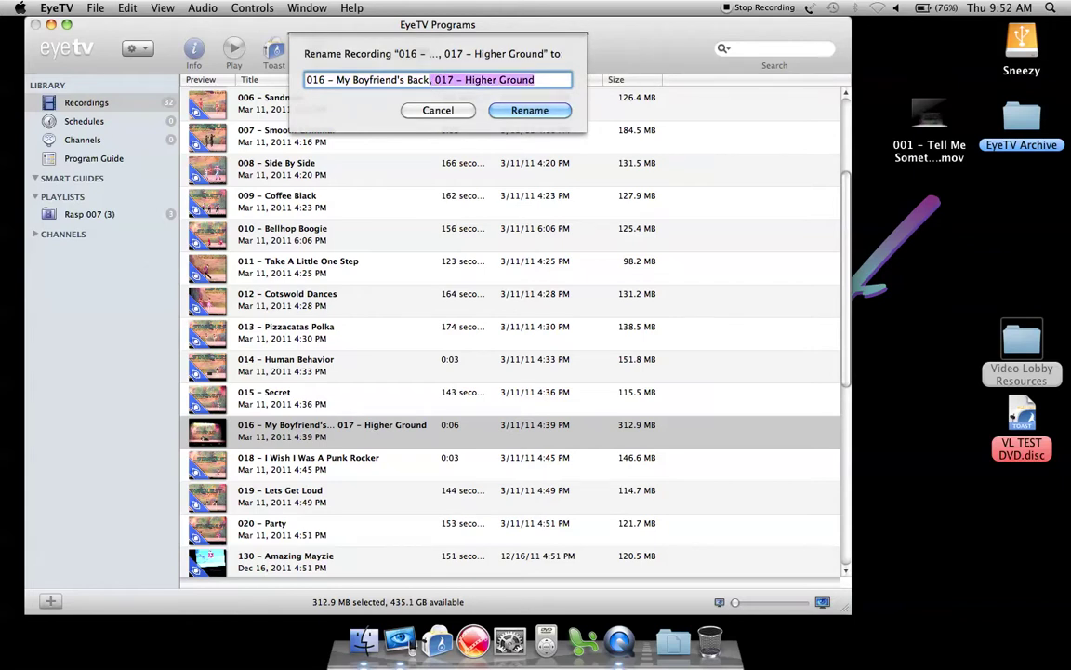
key(BackSpace)
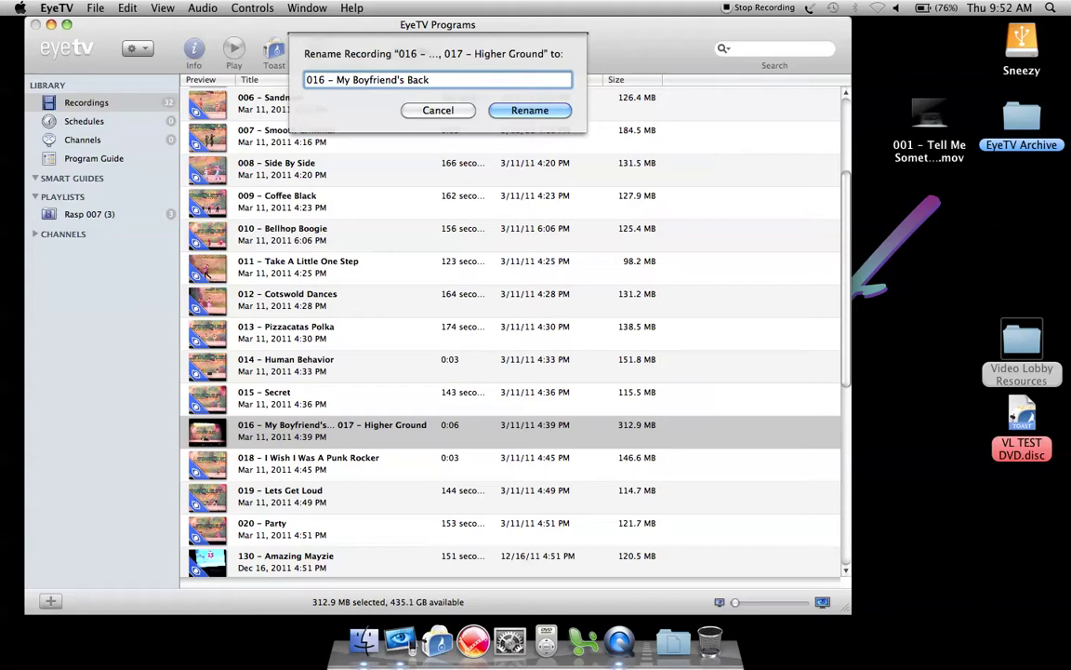
key(Return)
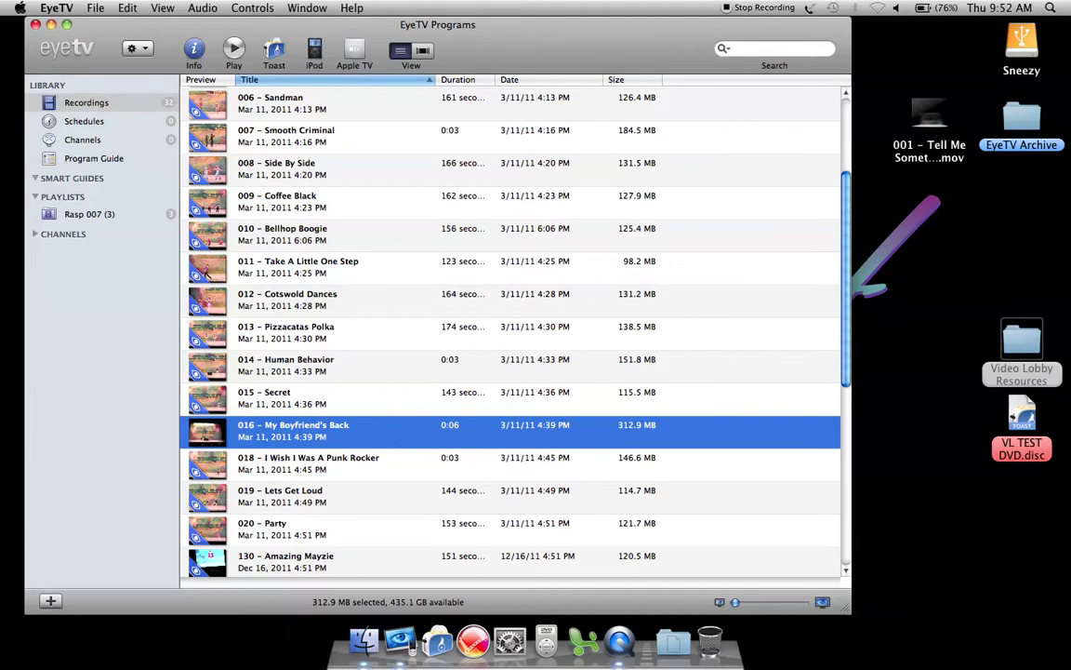
Copy the 016 .eyetv double recording from tealconsole's Roger share into the EyeTV Archive folder.
click(363, 640)
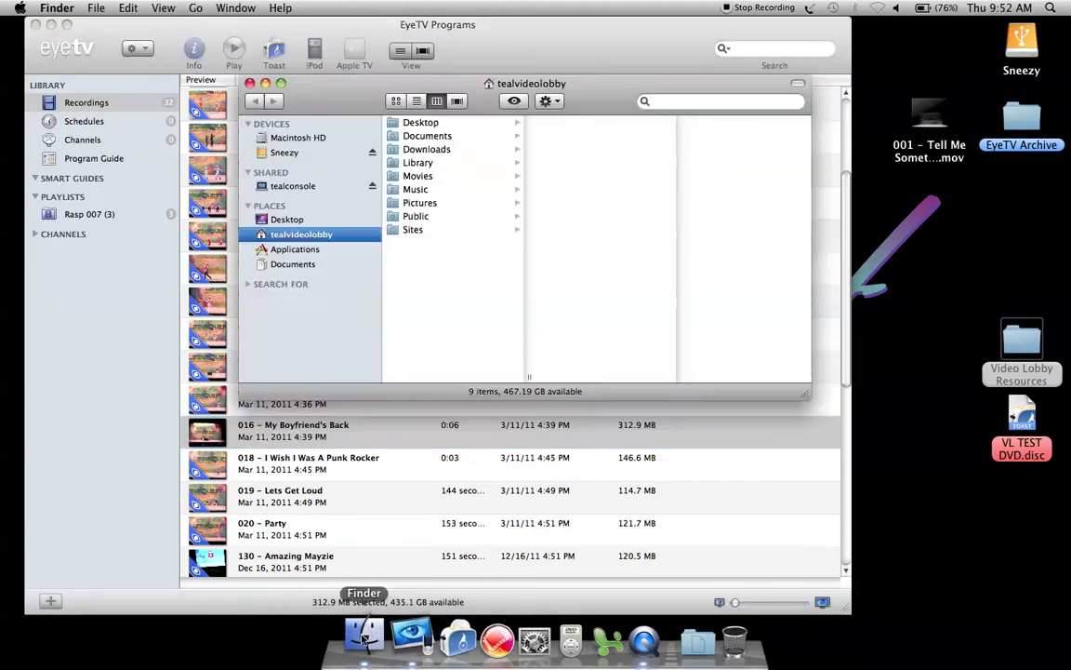
click(293, 186)
click(416, 233)
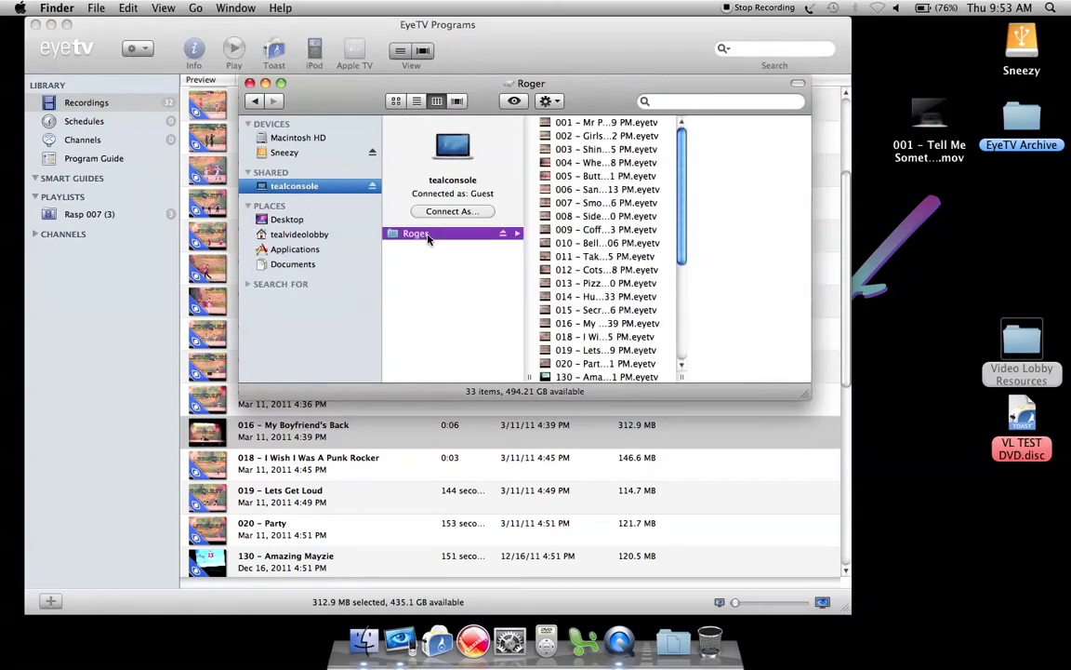
click(571, 323)
drag(555, 327, 1014, 115)
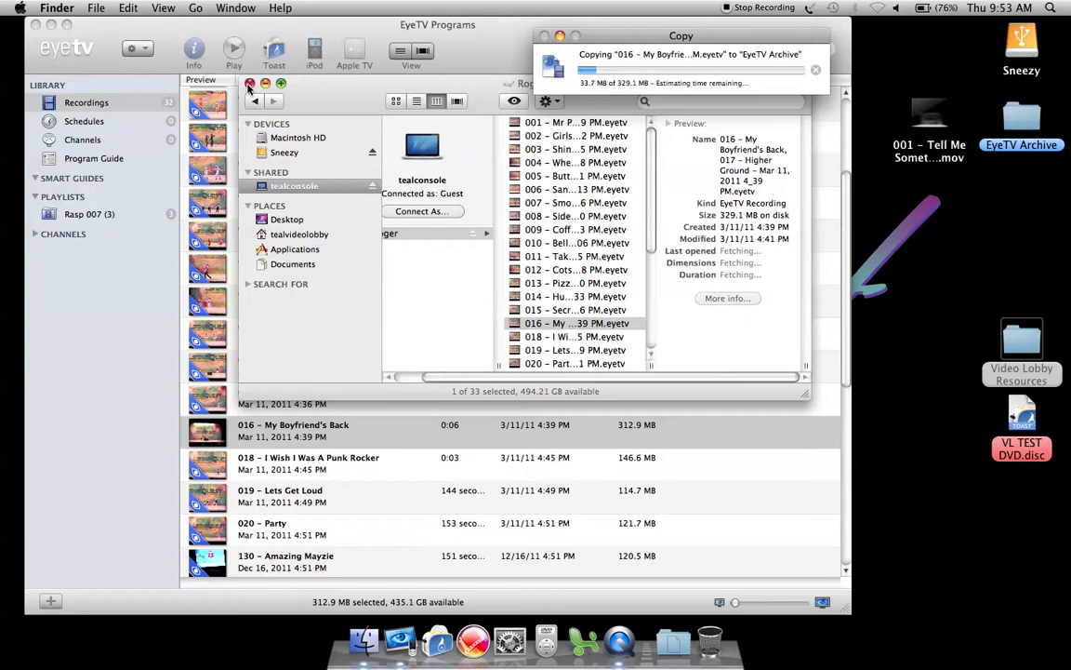
click(249, 84)
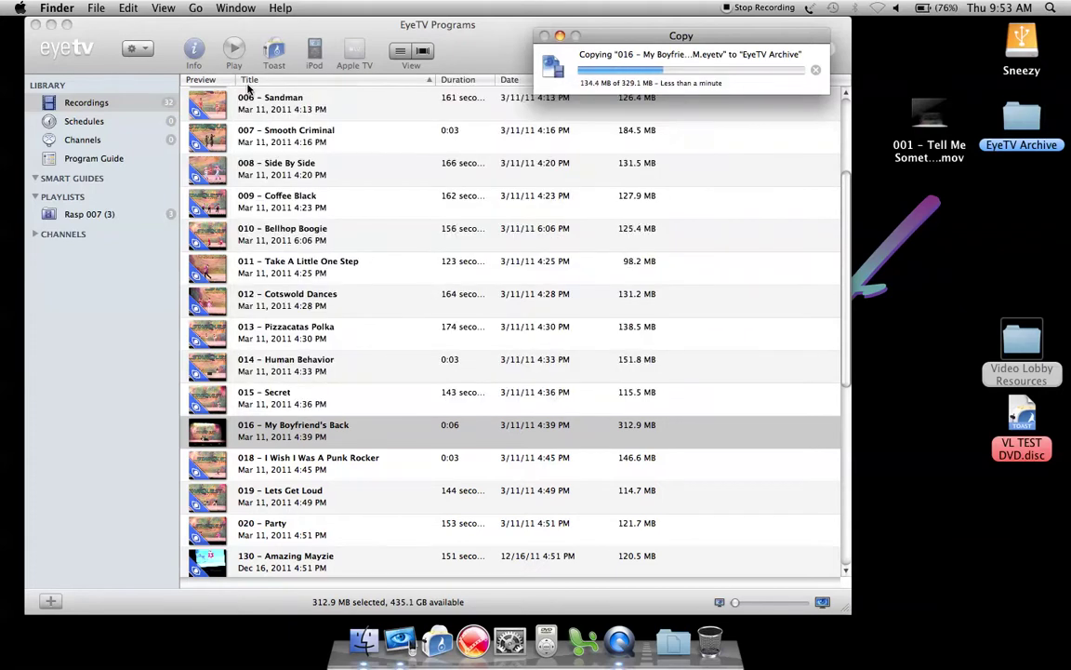
click(486, 33)
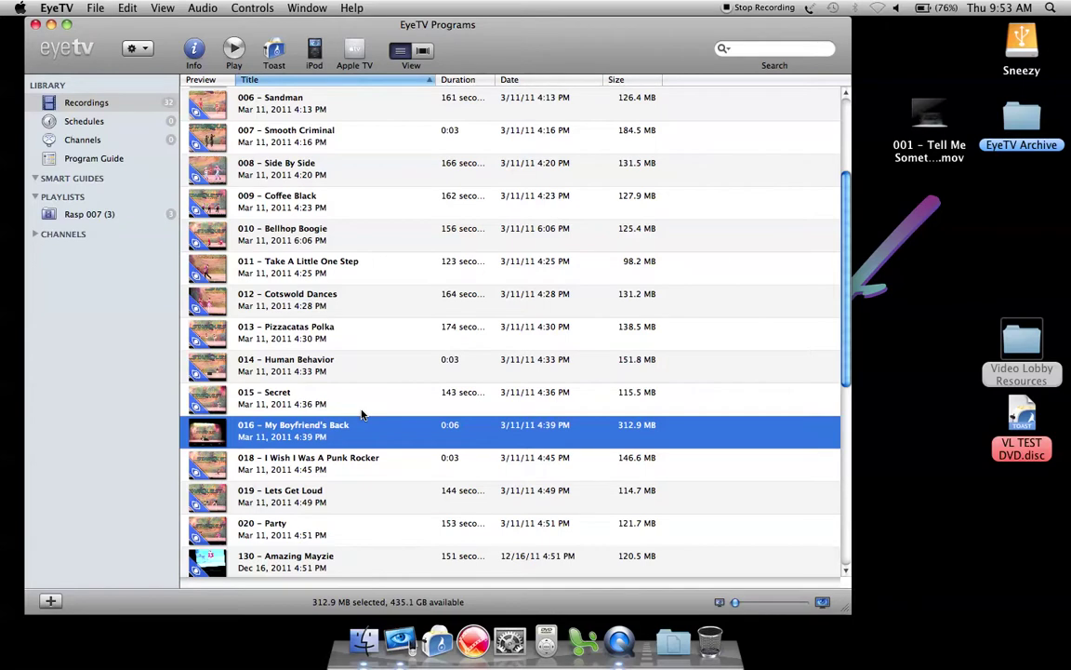
Quit and relaunch EyeTV, then bring up the actions for the new duplicate 016 / 017 recording.
key(super+q)
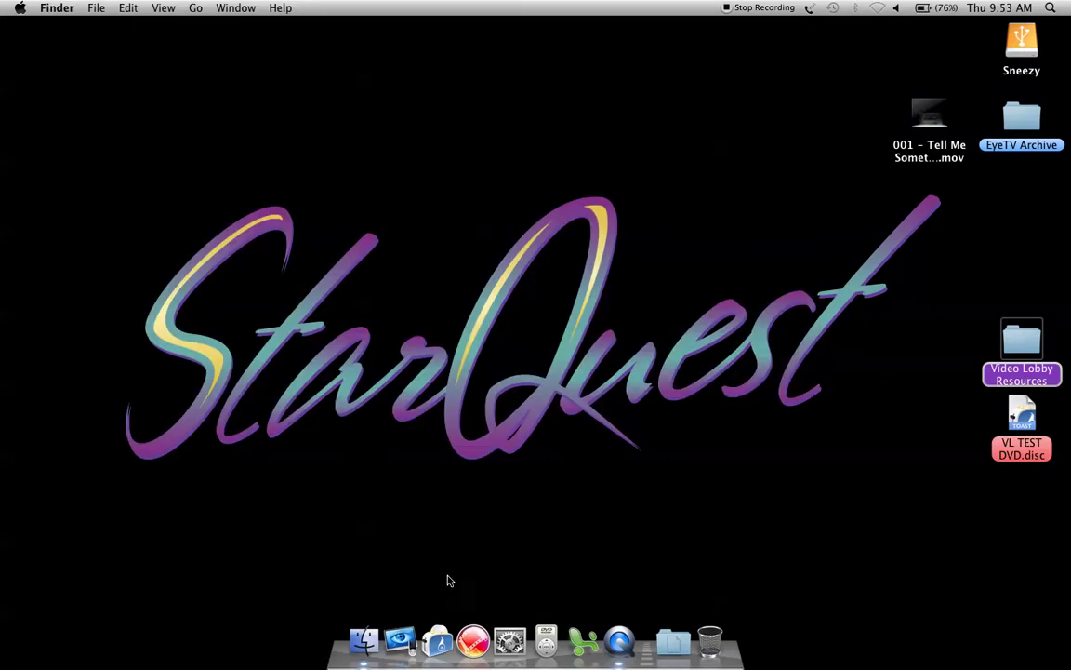
click(400, 640)
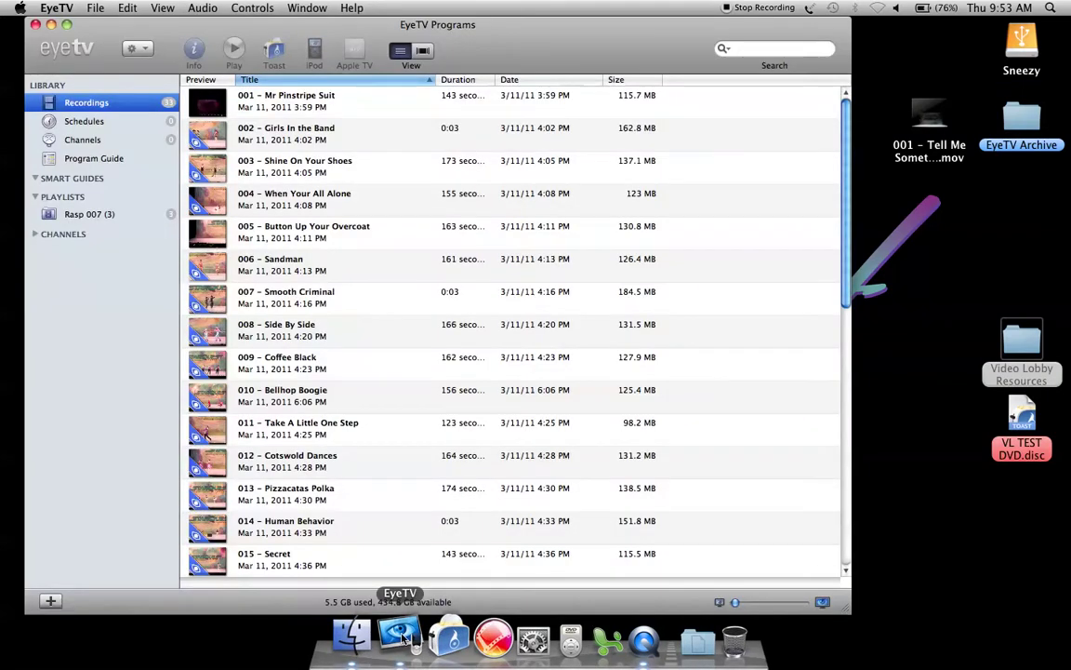
scroll(383, 437, down, 5)
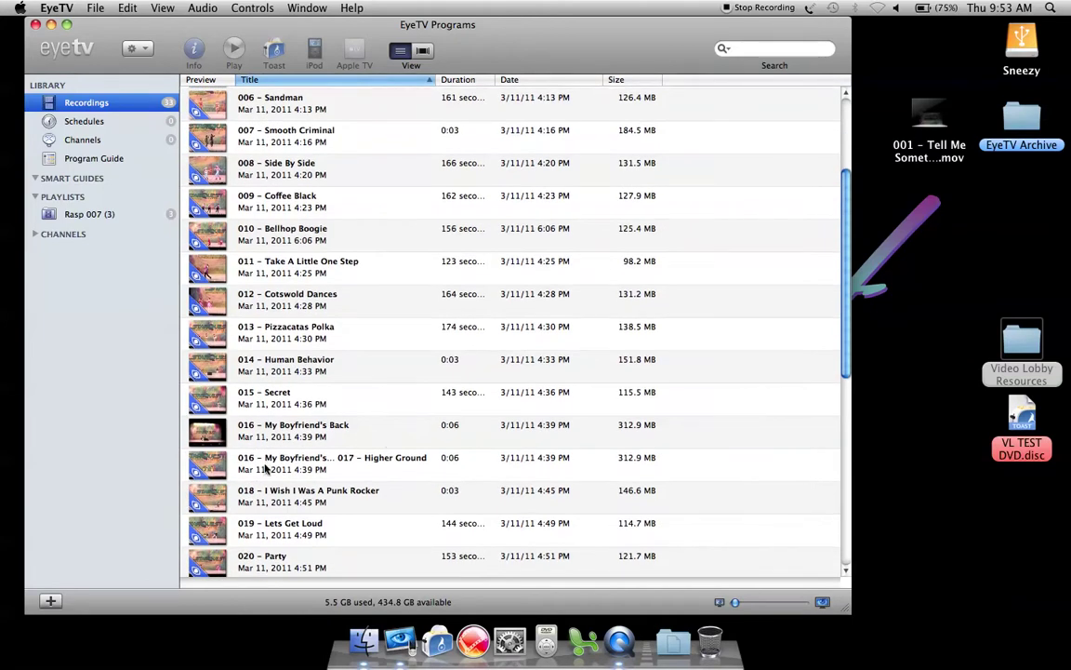
click(266, 470)
right_click(268, 465)
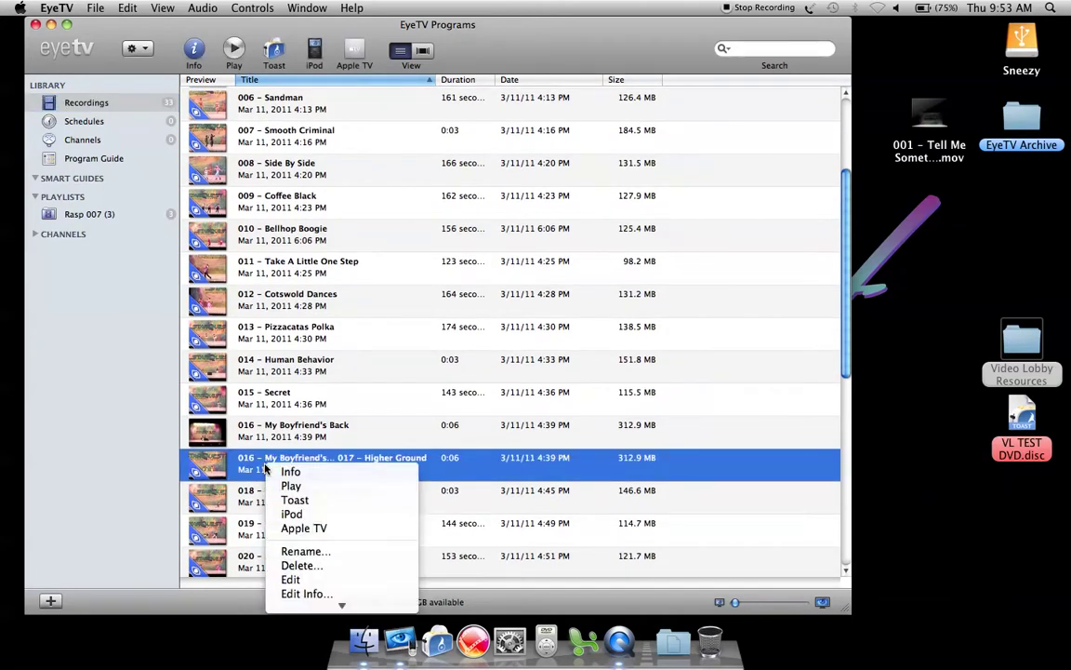
Edit the duplicate recording, mark 00:00 to 03:29 for cutting, and play it to check.
click(291, 579)
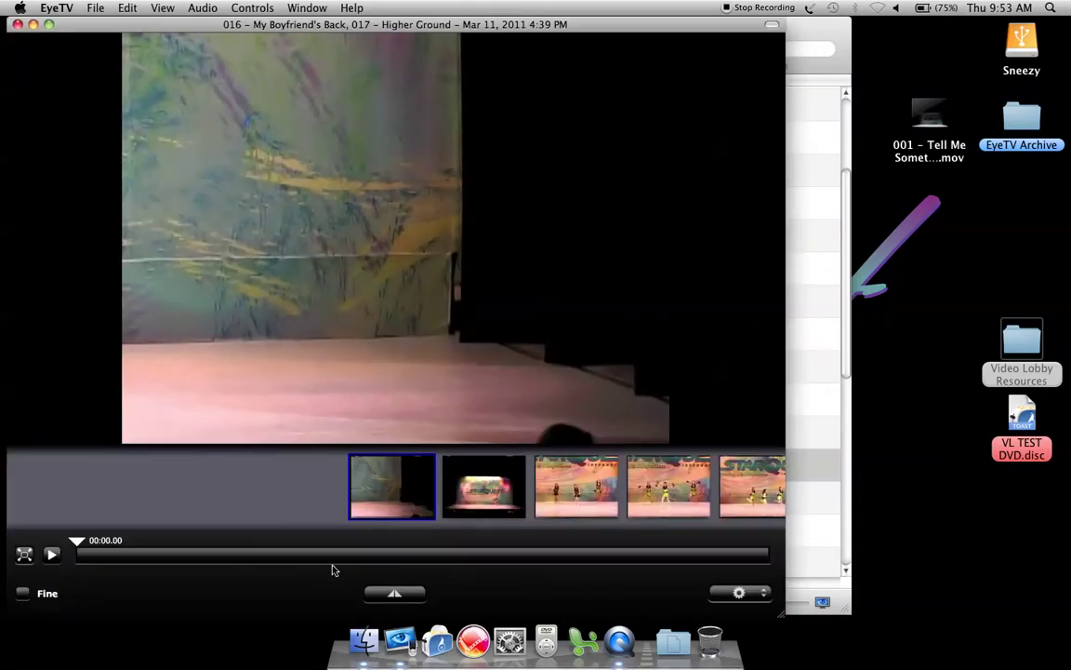
drag(351, 556, 442, 556)
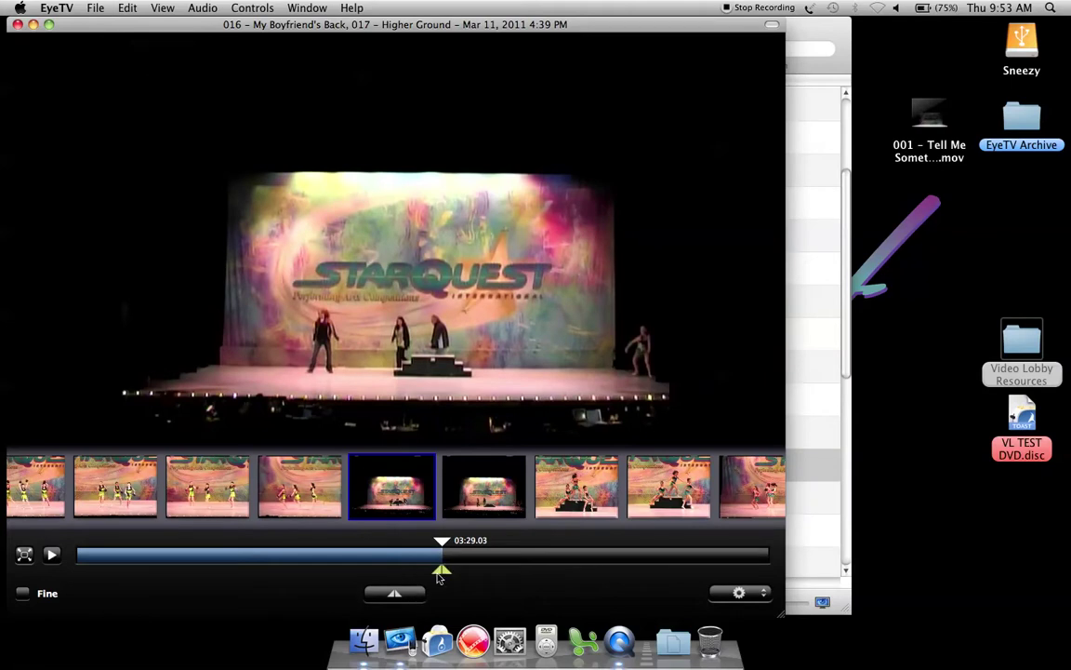
drag(440, 576, 24, 556)
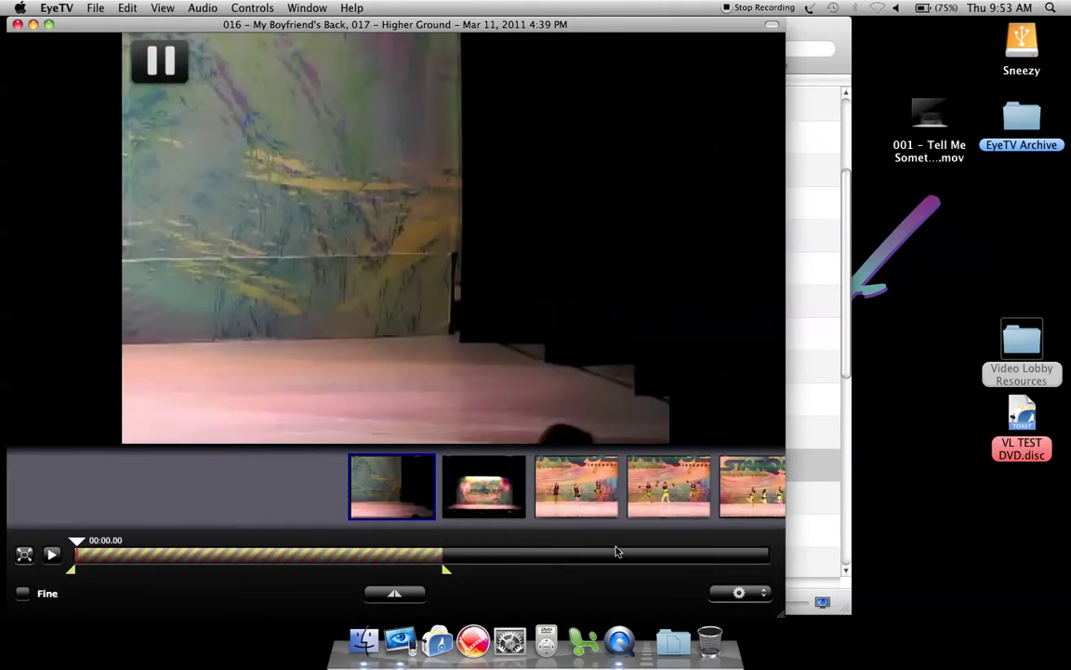
click(740, 561)
key(space)
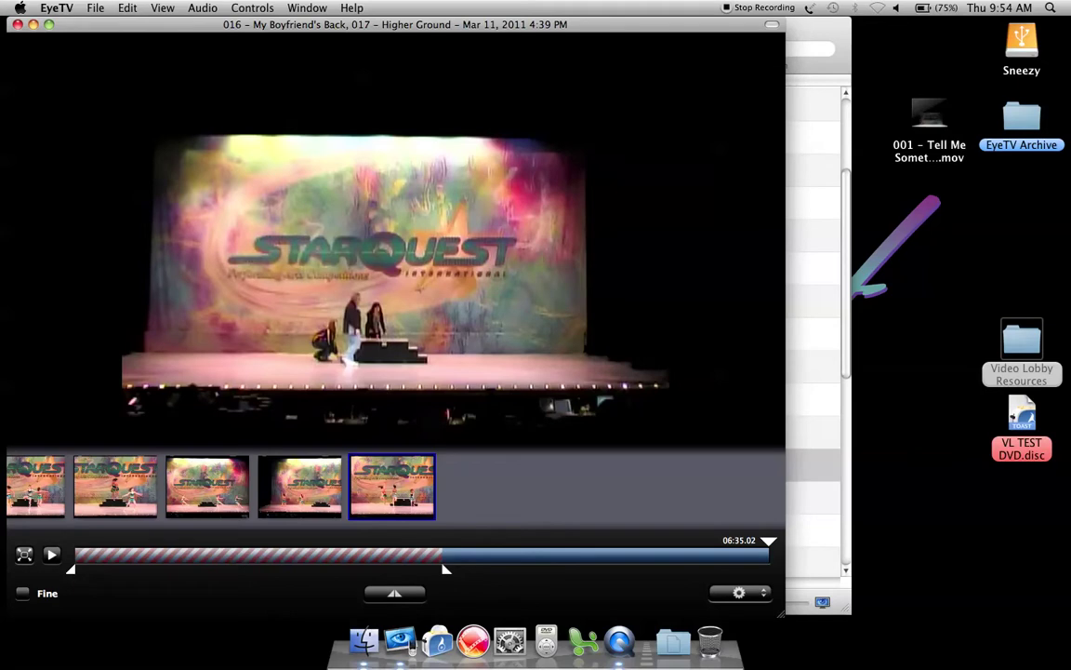
Rename the duplicate recording to '017 – Higher Ground' by deleting the 016 song title.
key(super+w)
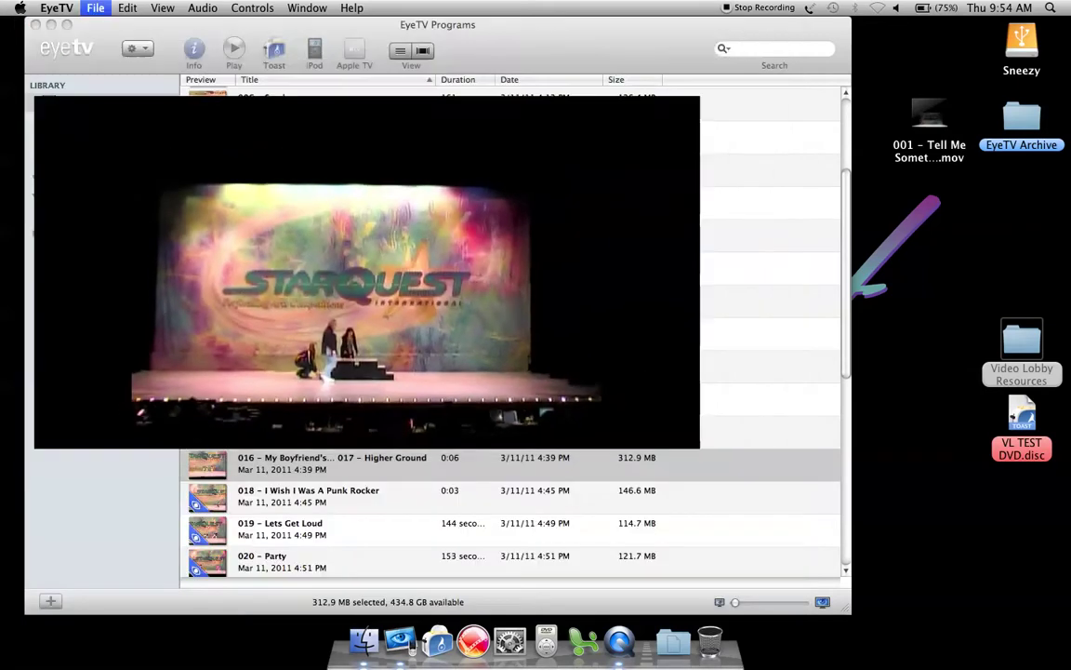
right_click(270, 474)
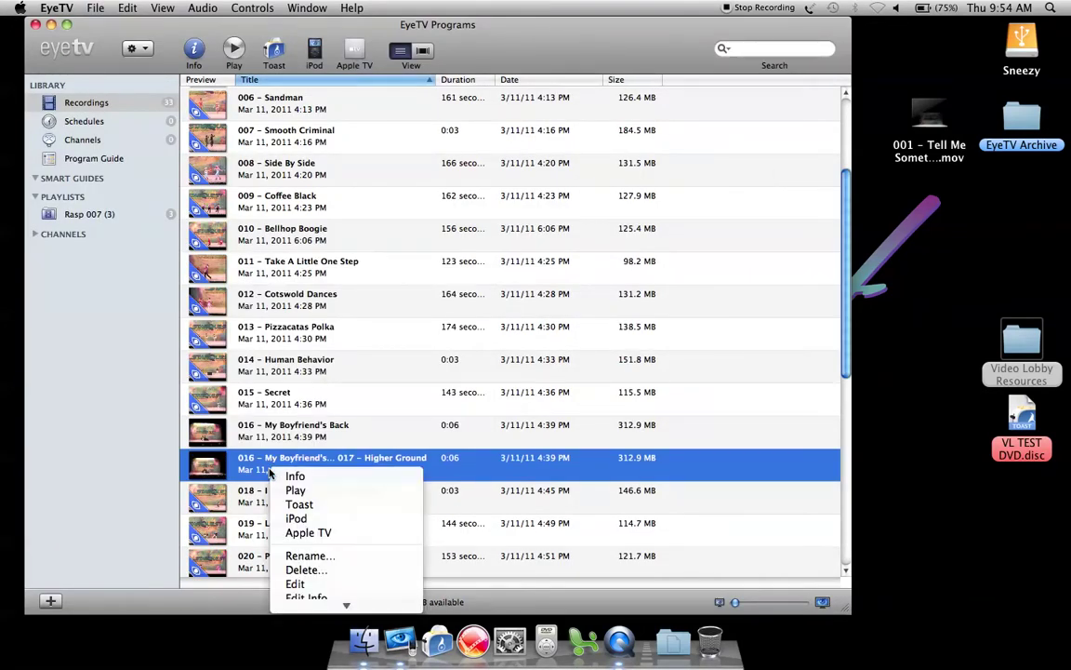
click(292, 555)
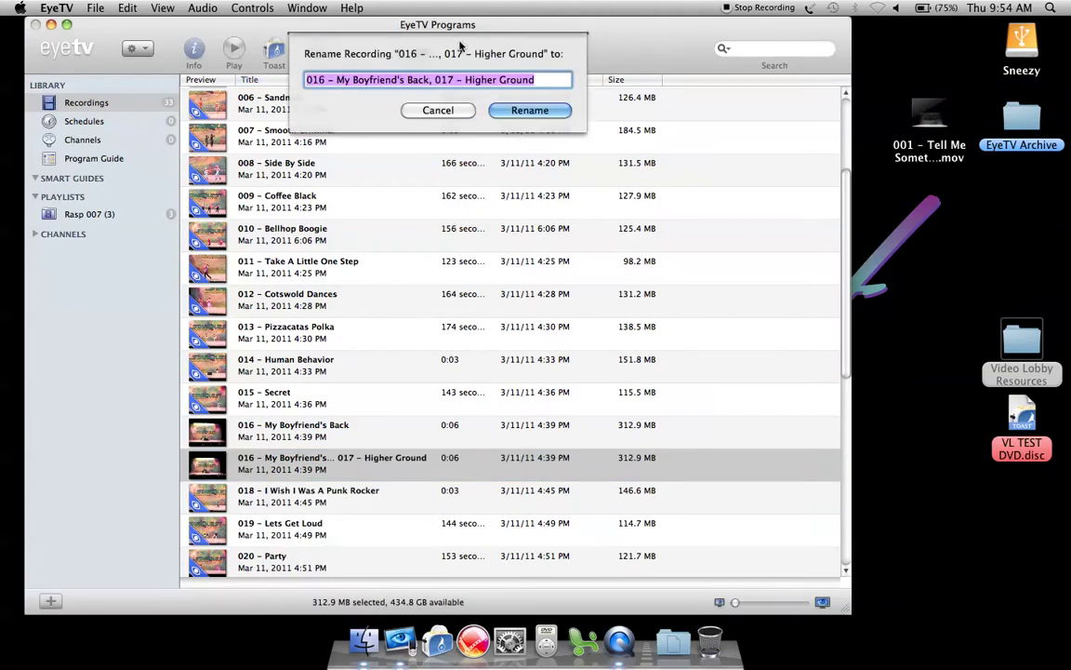
click(435, 82)
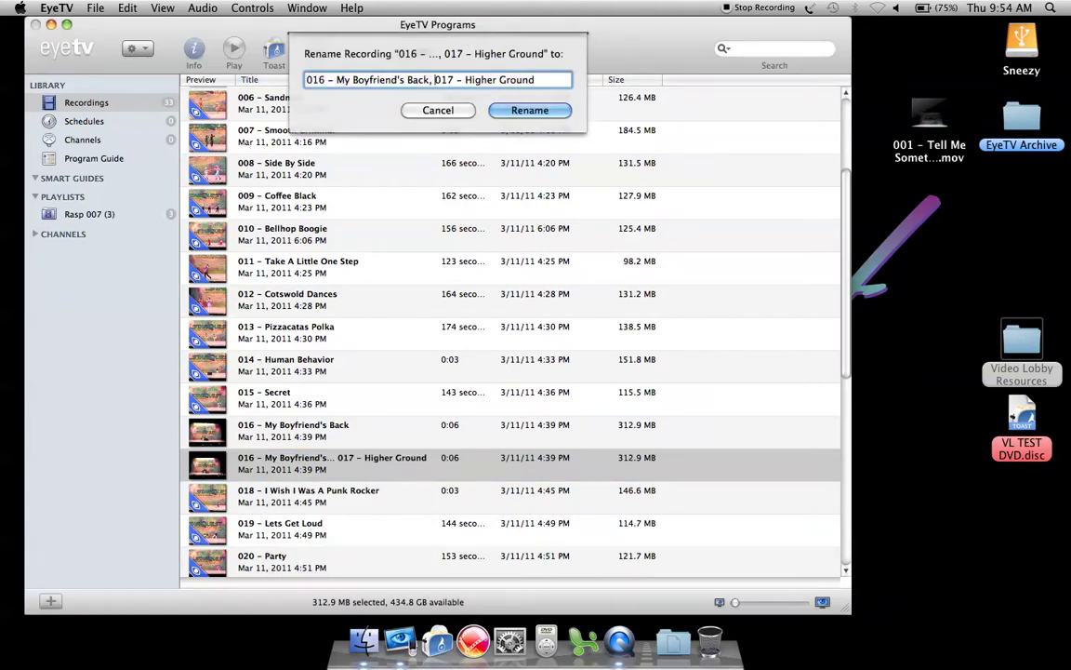
key(alt+shift+Left)
key(alt+shift+Left)
key(alt+shift+Left)
key(alt+shift+Left)
key(BackSpace)
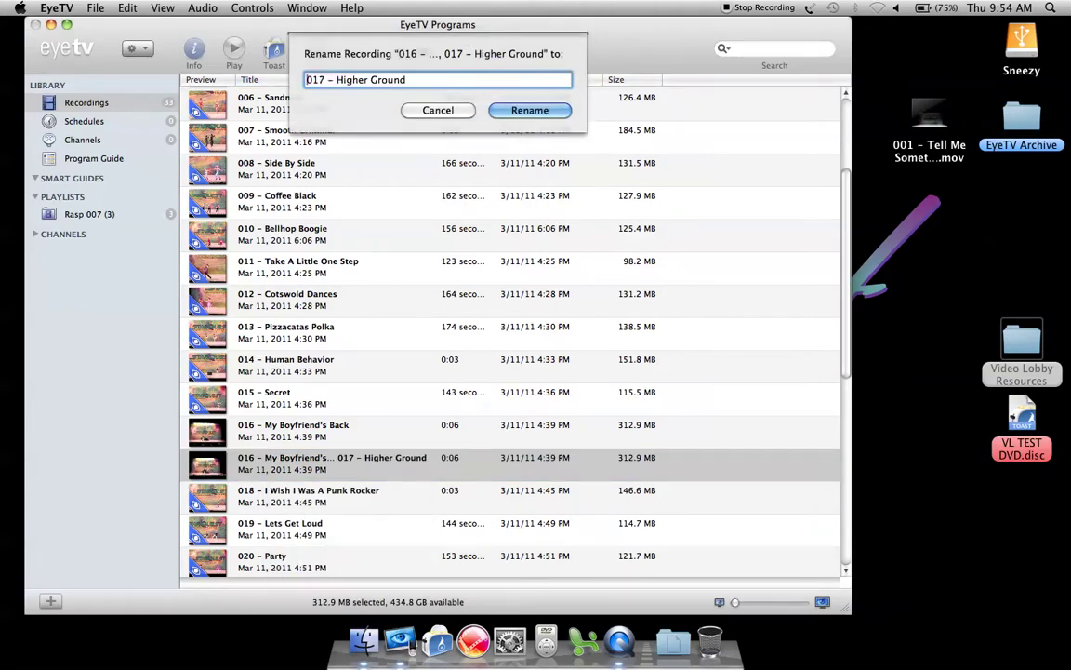
key(Return)
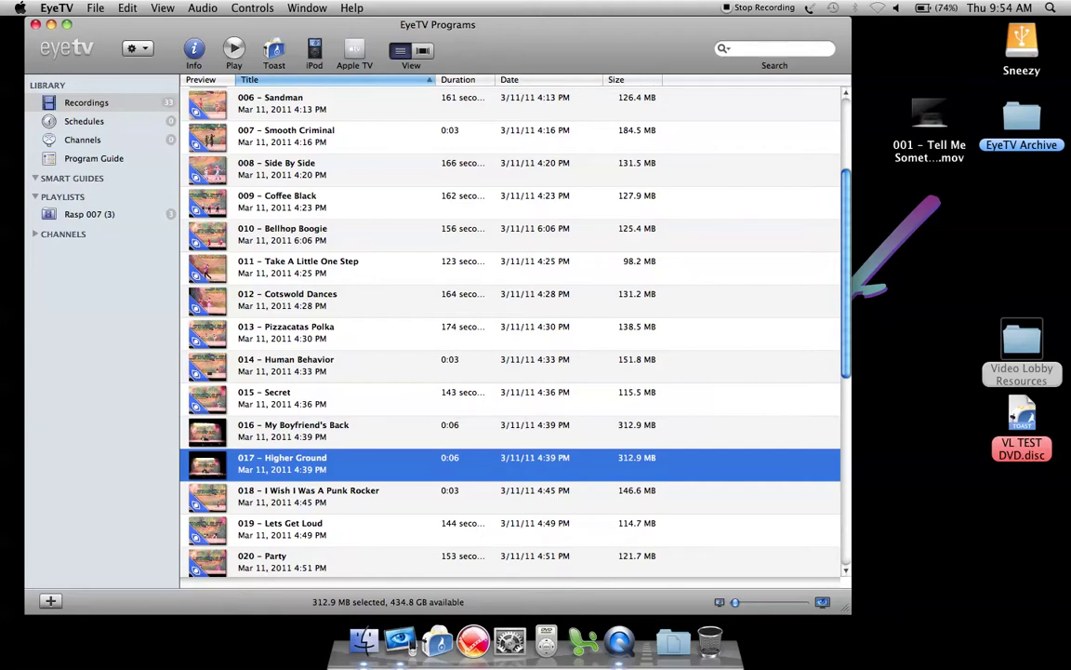
click(293, 429)
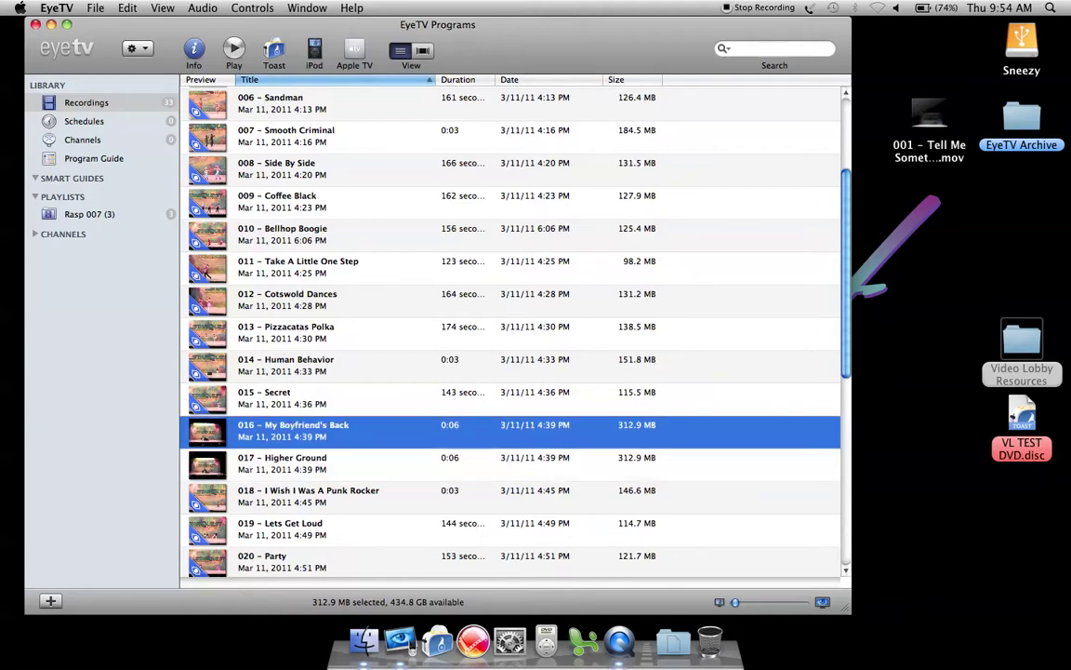
key(Down)
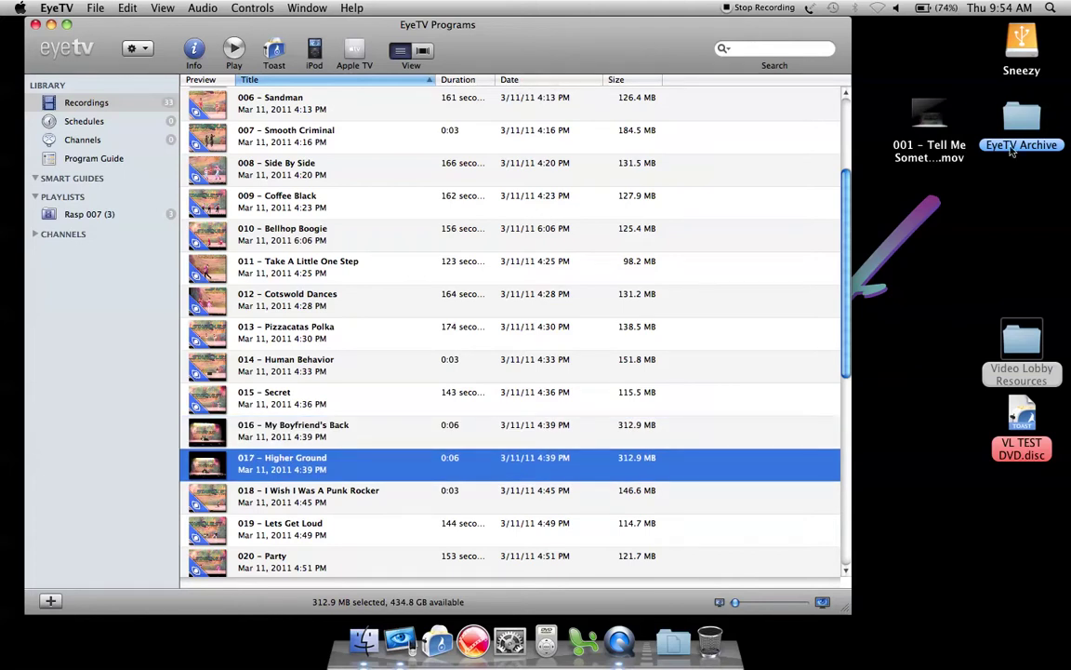